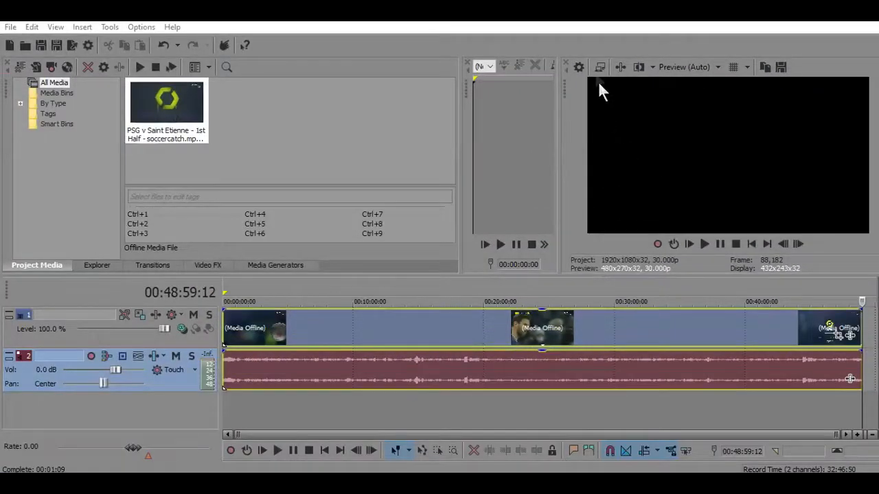
Set the project's frame rate to 60 in the project video properties and accept the settings.
{"action": "left_click", "coordinate": [580, 68]}
{"action": "left_click", "coordinate": [386, 142]}
{"action": "type", "text": "60"}
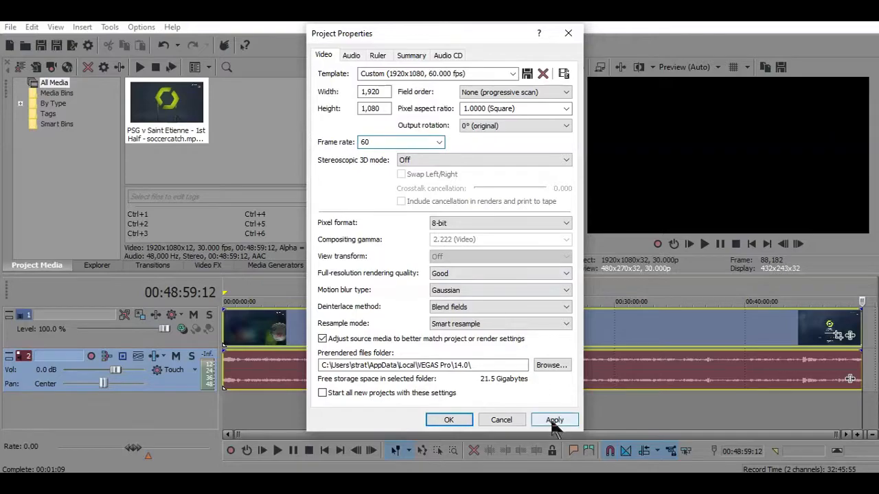
{"action": "left_click", "coordinate": [449, 420]}
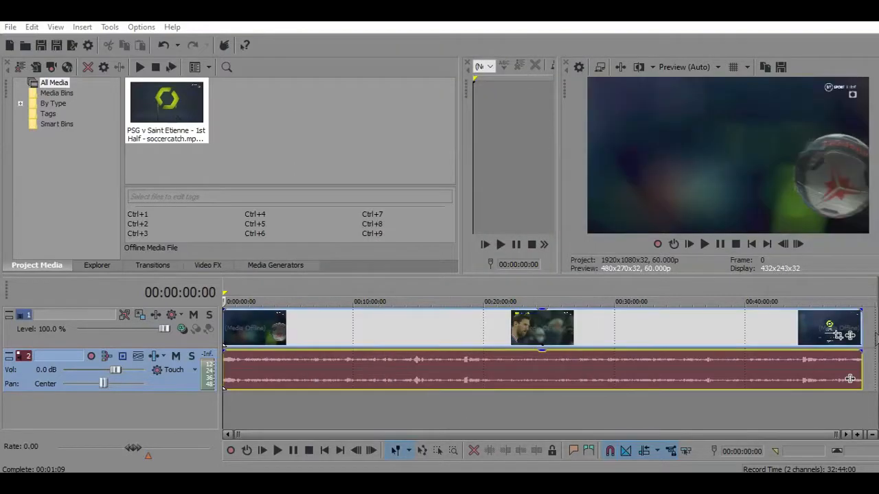
Resize the workspace so the media pane is narrower and the video preview pane is wider.
{"action": "left_click_drag", "start_coordinate": [462, 162], "coordinate": [266, 160]}
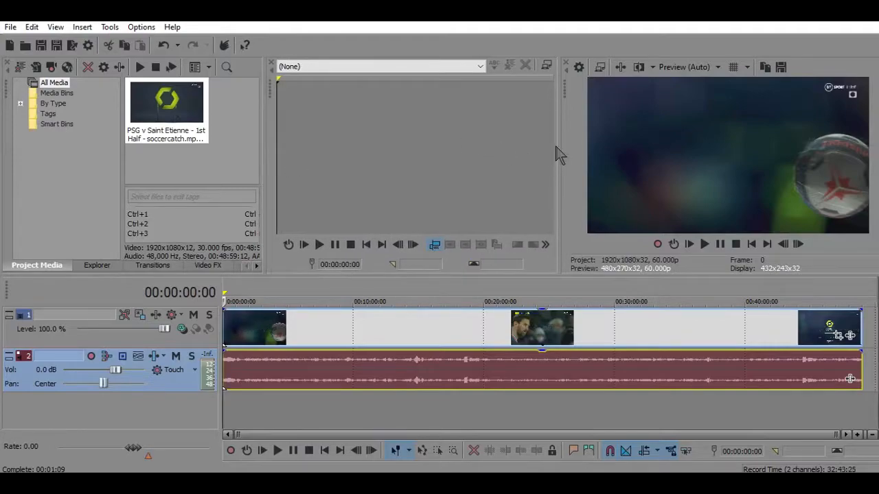
{"action": "left_click_drag", "start_coordinate": [559, 153], "coordinate": [416, 153]}
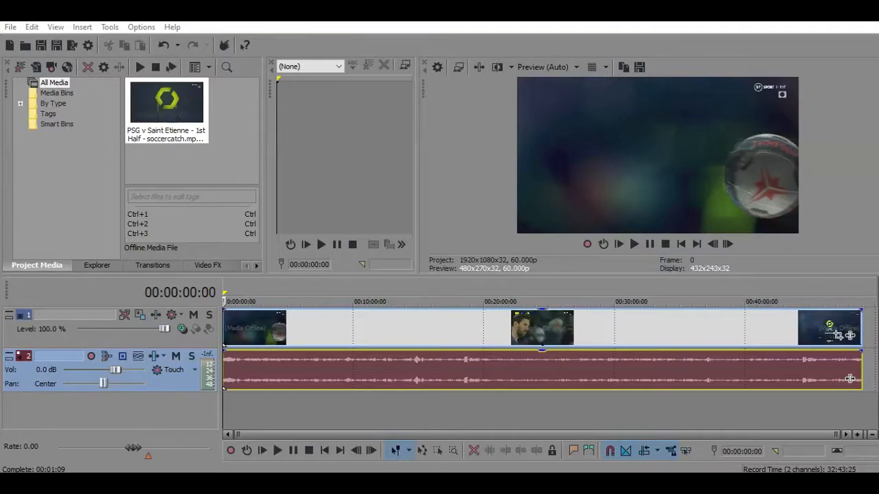
{"action": "left_click_drag", "start_coordinate": [343, 364], "coordinate": [364, 369]}
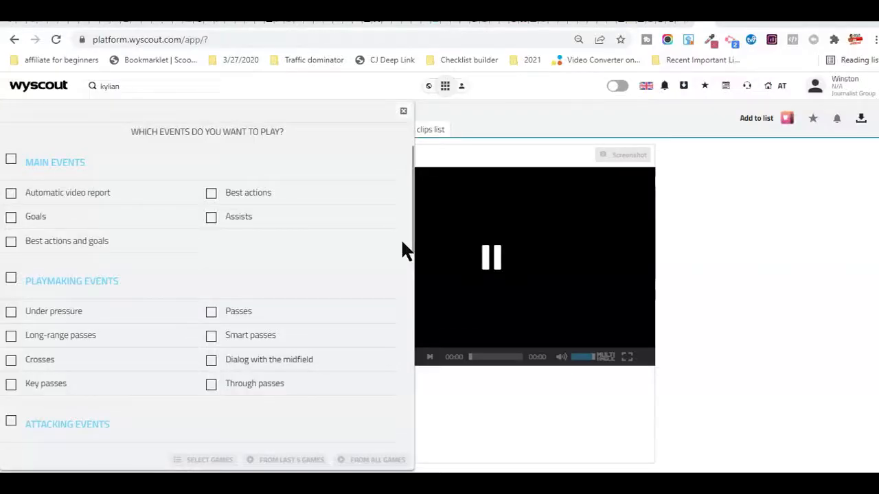
Switch to Wyscout and start a custom video report for K. Mbappé, including Goals, Best actions, Smart passes and Key passes.
{"action": "scroll", "coordinate": [403, 241], "scroll_direction": "down", "scroll_amount": 6}
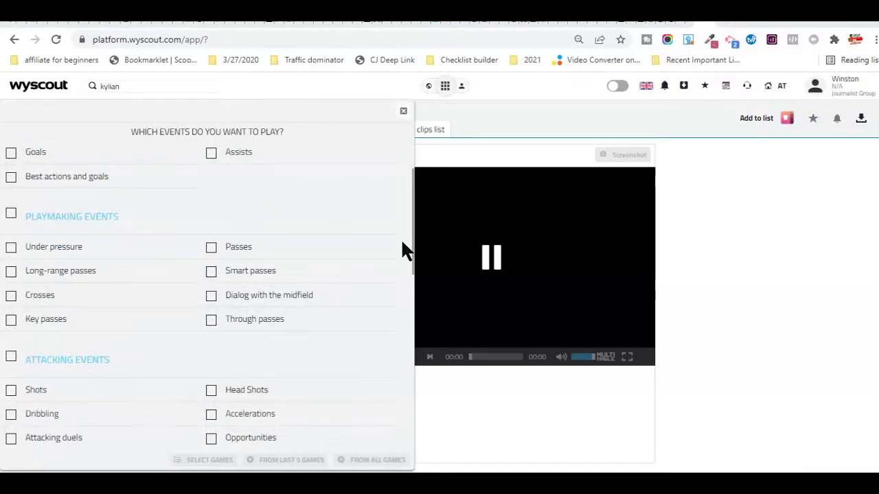
{"action": "scroll", "coordinate": [403, 242], "scroll_direction": "down", "scroll_amount": 3}
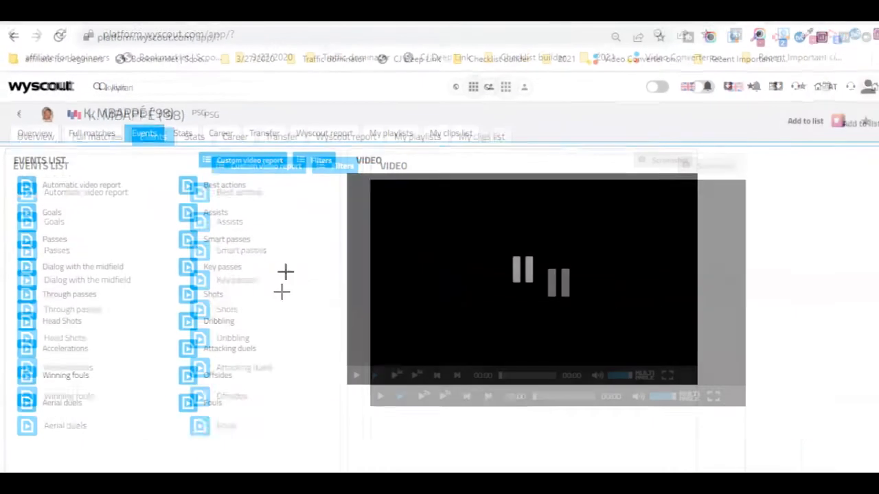
{"action": "left_click", "coordinate": [232, 156]}
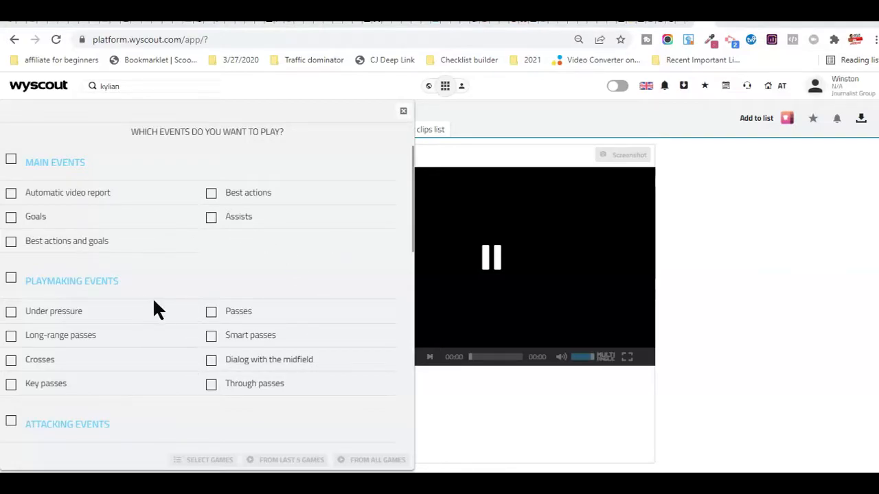
{"action": "left_click", "coordinate": [11, 193]}
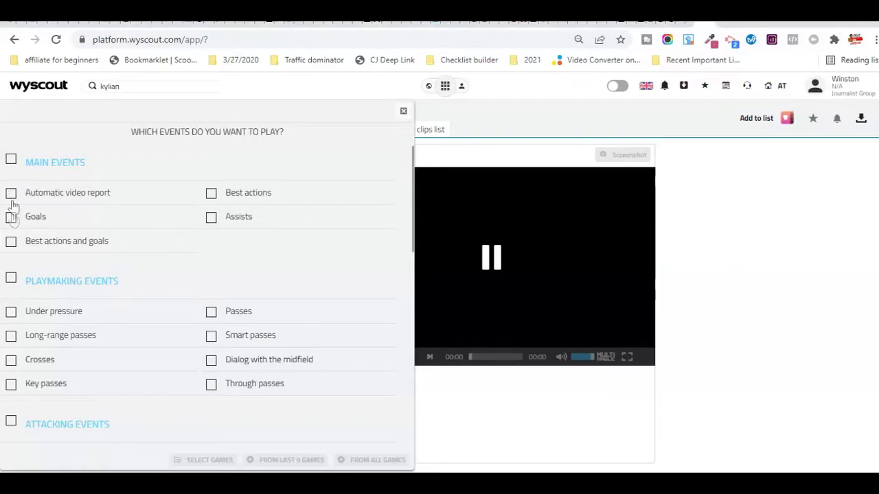
{"action": "left_click", "coordinate": [13, 219]}
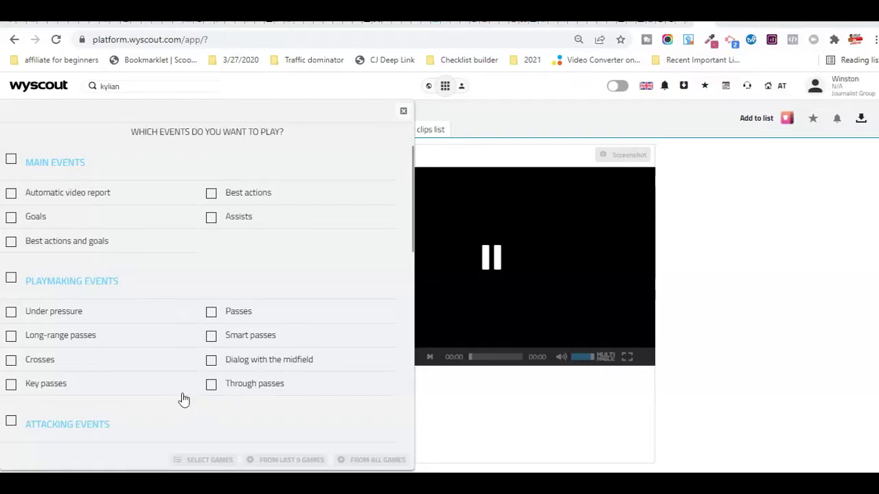
{"action": "left_click", "coordinate": [12, 218]}
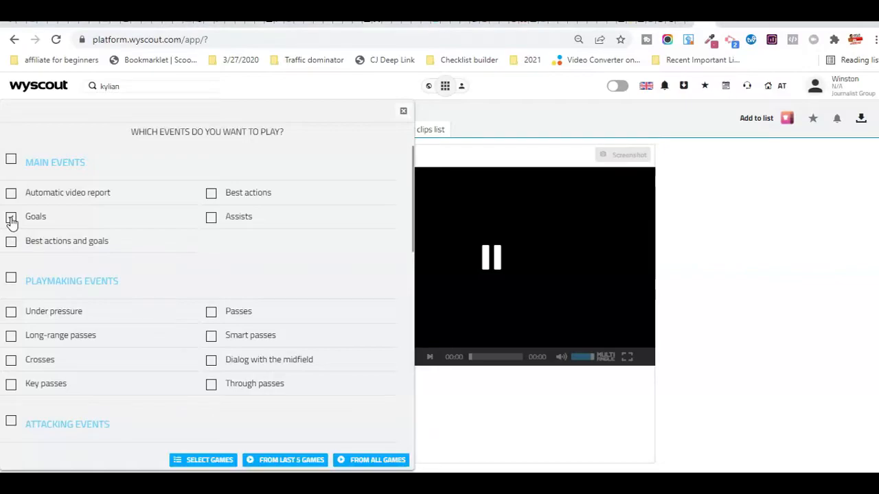
{"action": "left_click", "coordinate": [211, 195]}
{"action": "scroll", "coordinate": [72, 308], "scroll_direction": "down", "scroll_amount": 2}
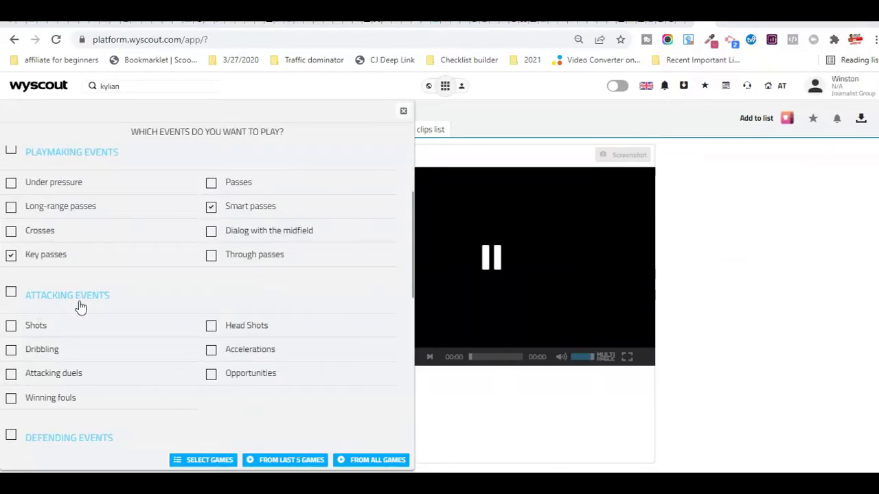
Add the attacking events Shots, Dribbling, Head Shots, Accelerations and Opportunities to the report and review the remaining event categories.
{"action": "left_click", "coordinate": [12, 327]}
{"action": "left_click", "coordinate": [12, 352]}
{"action": "left_click", "coordinate": [211, 326]}
{"action": "left_click", "coordinate": [212, 351]}
{"action": "left_click", "coordinate": [211, 374]}
{"action": "scroll", "coordinate": [220, 374], "scroll_direction": "down", "scroll_amount": 4}
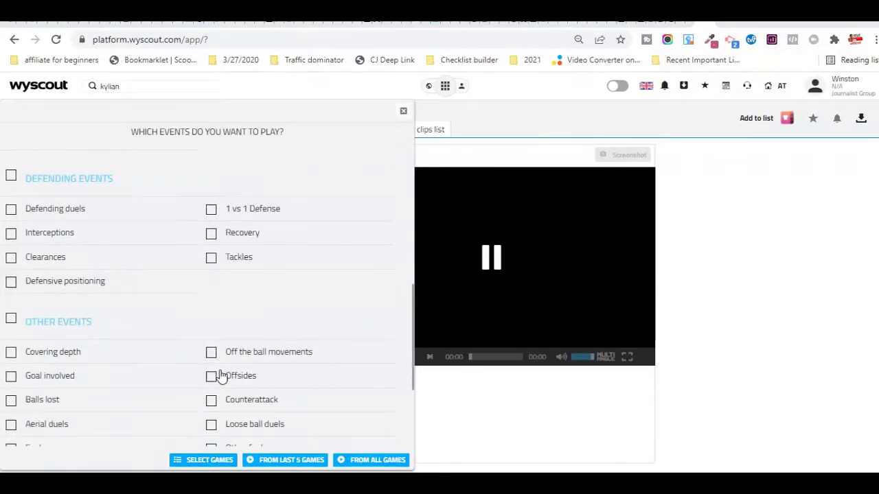
{"action": "scroll", "coordinate": [219, 374], "scroll_direction": "down", "scroll_amount": 2}
{"action": "scroll", "coordinate": [219, 376], "scroll_direction": "up", "scroll_amount": 5}
{"action": "scroll", "coordinate": [218, 369], "scroll_direction": "up", "scroll_amount": 1}
{"action": "scroll", "coordinate": [218, 371], "scroll_direction": "down", "scroll_amount": 1}
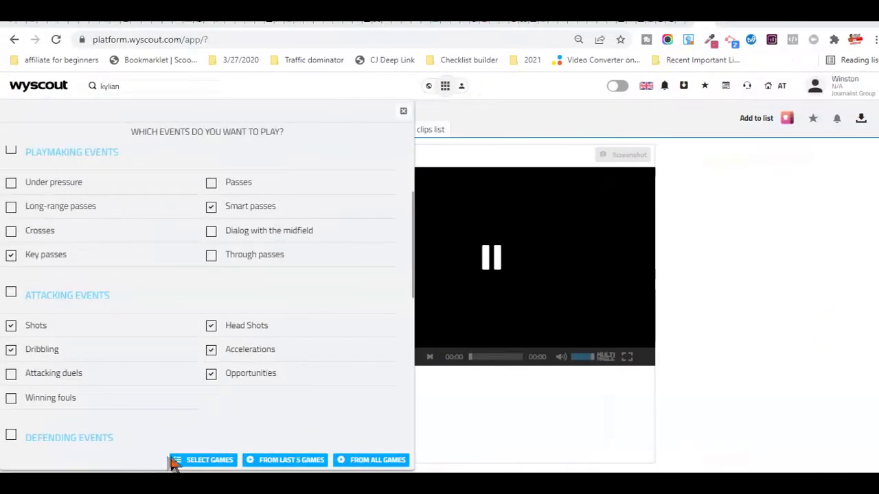
Limit the report to the 26 Feb PSG - Saint-Étienne Ligue 1 game and view its playlist.
{"action": "left_click", "coordinate": [207, 462]}
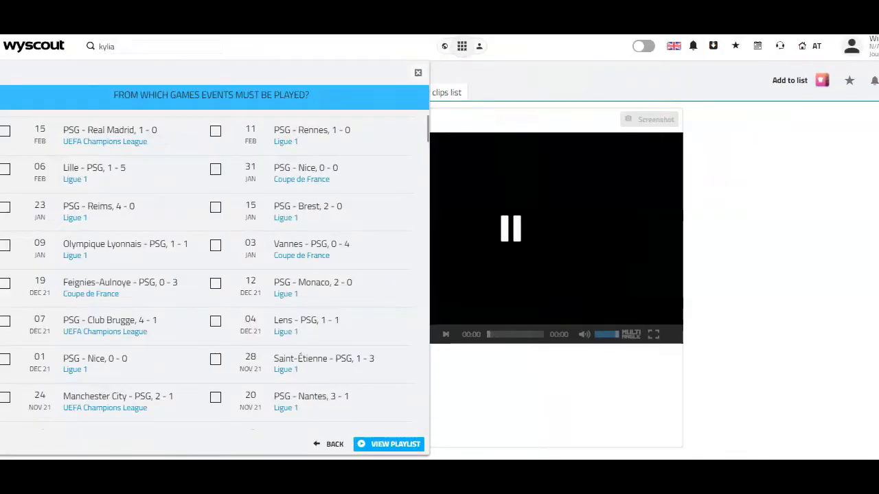
{"action": "scroll", "coordinate": [112, 190], "scroll_direction": "down", "scroll_amount": 5}
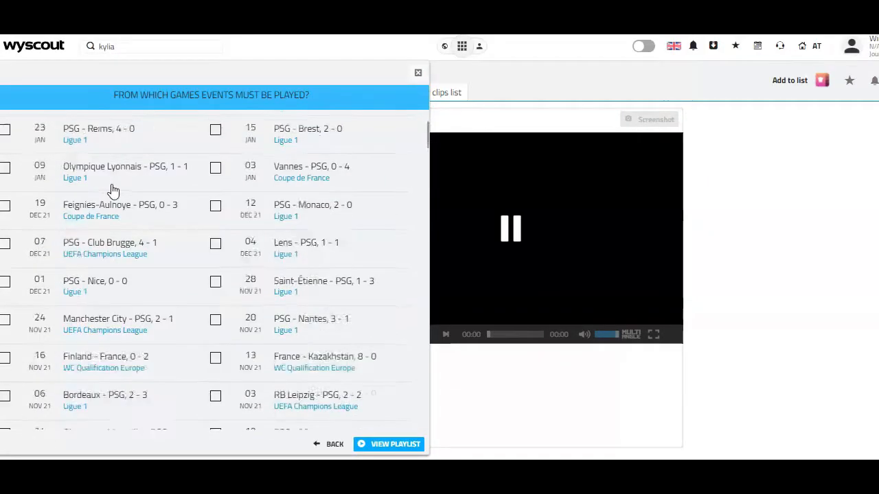
{"action": "scroll", "coordinate": [114, 187], "scroll_direction": "up", "scroll_amount": 5}
{"action": "scroll", "coordinate": [114, 187], "scroll_direction": "up", "scroll_amount": 2}
{"action": "scroll", "coordinate": [114, 185], "scroll_direction": "down", "scroll_amount": 5}
{"action": "scroll", "coordinate": [114, 185], "scroll_direction": "up", "scroll_amount": 5}
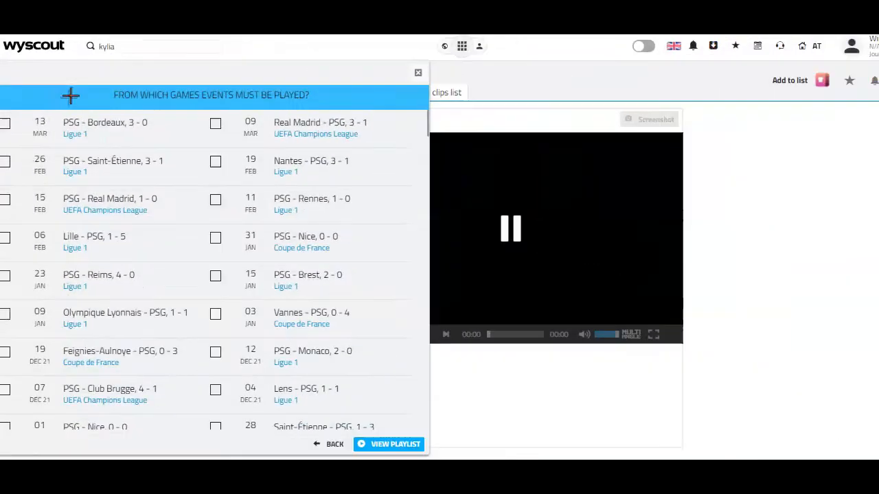
{"action": "left_click", "coordinate": [9, 204]}
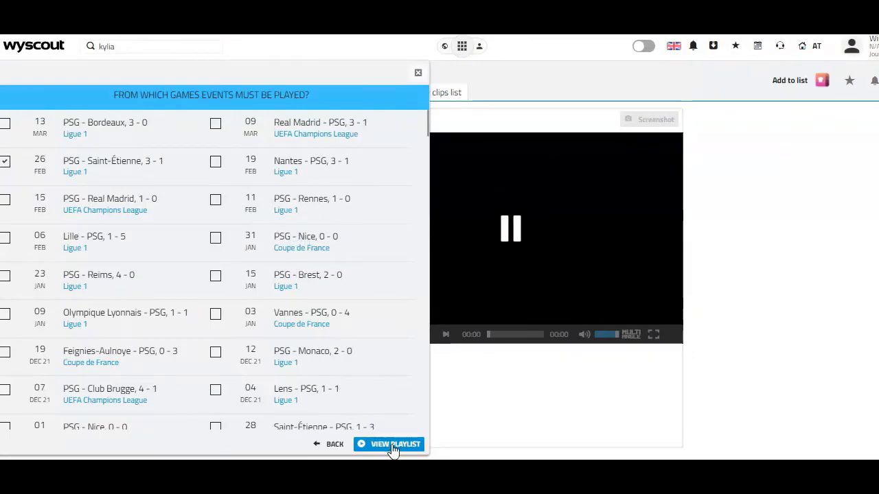
{"action": "left_click", "coordinate": [393, 445]}
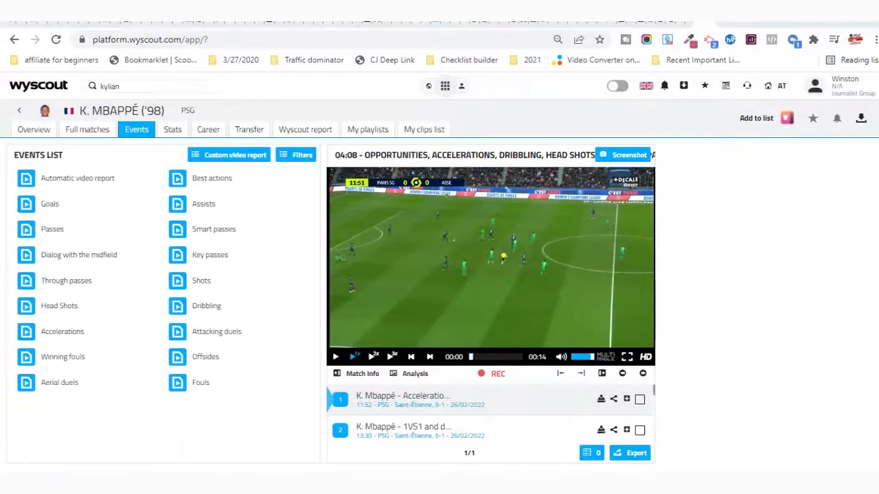
Switch the playlist's video player to Cine mode.
{"action": "left_click", "coordinate": [625, 359]}
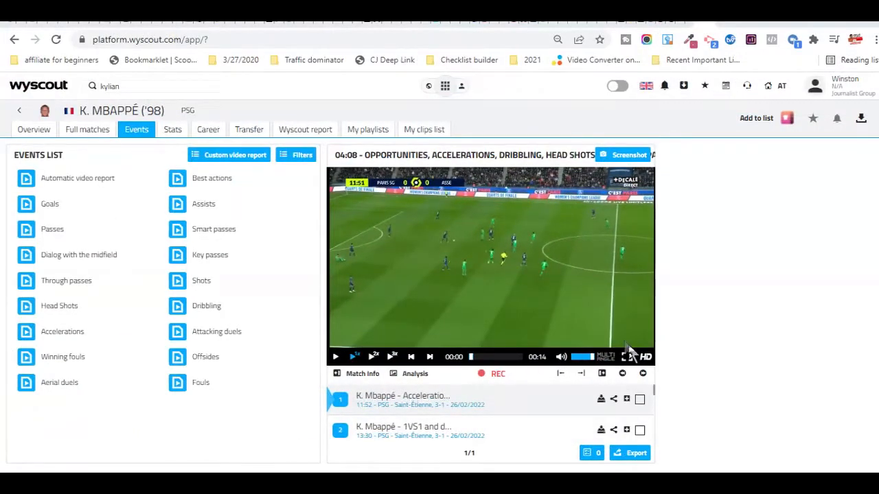
{"action": "left_click", "coordinate": [625, 357]}
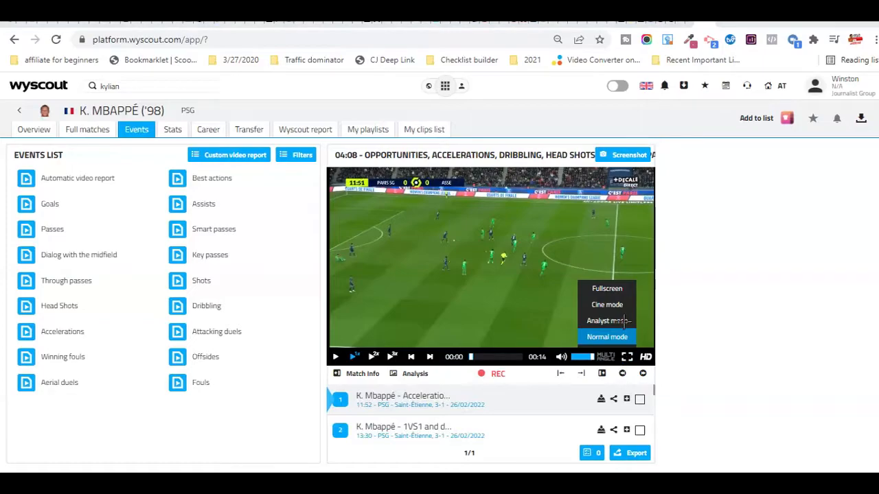
{"action": "left_click", "coordinate": [607, 306]}
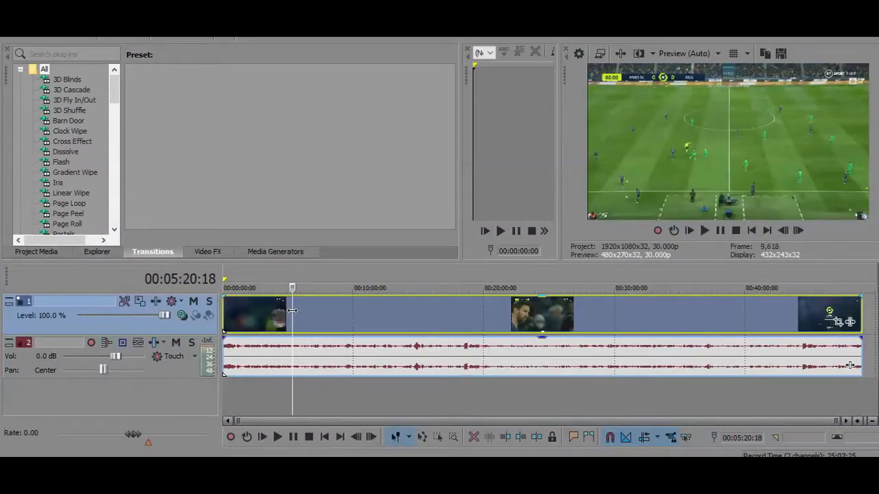
Switch to VEGAS Pro and split the match footage at 00:12:02:28 and 00:25:52:03 on the timeline.
{"action": "left_click_drag", "start_coordinate": [292, 310], "coordinate": [369, 312]}
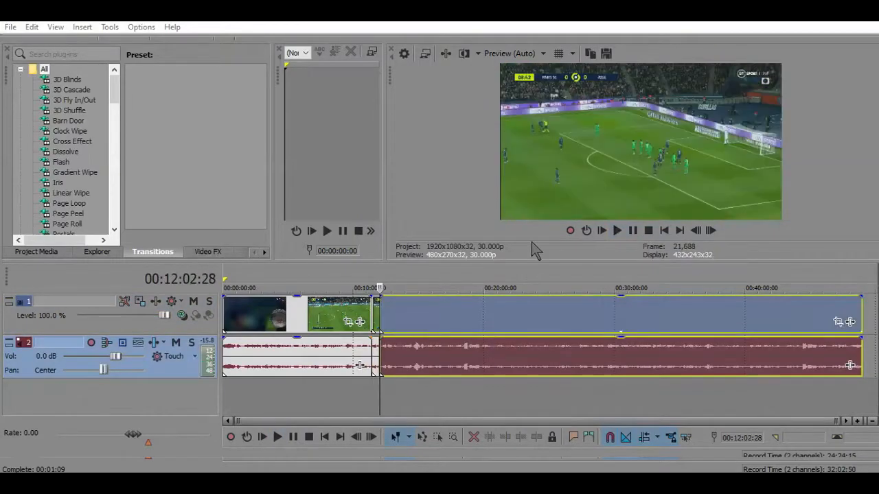
{"action": "scroll", "coordinate": [376, 349], "scroll_direction": "up", "scroll_amount": 5}
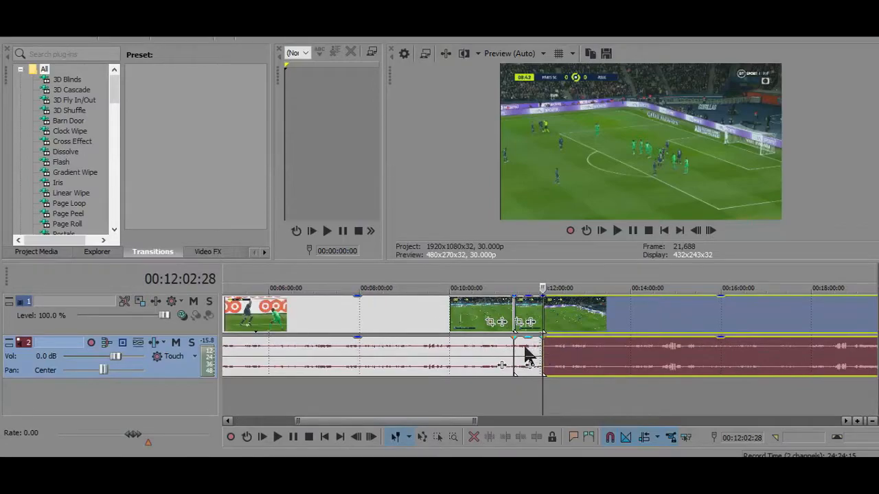
{"action": "scroll", "coordinate": [523, 356], "scroll_direction": "down", "scroll_amount": 5}
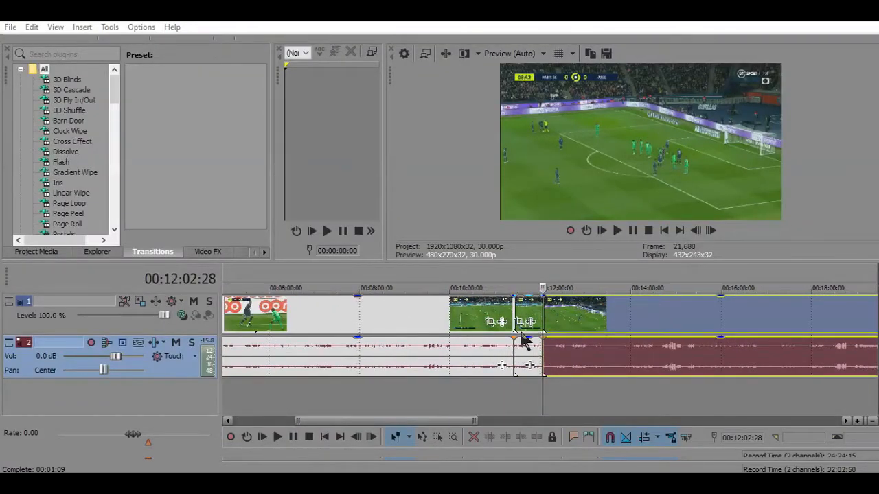
{"action": "scroll", "coordinate": [523, 341], "scroll_direction": "down", "scroll_amount": 5}
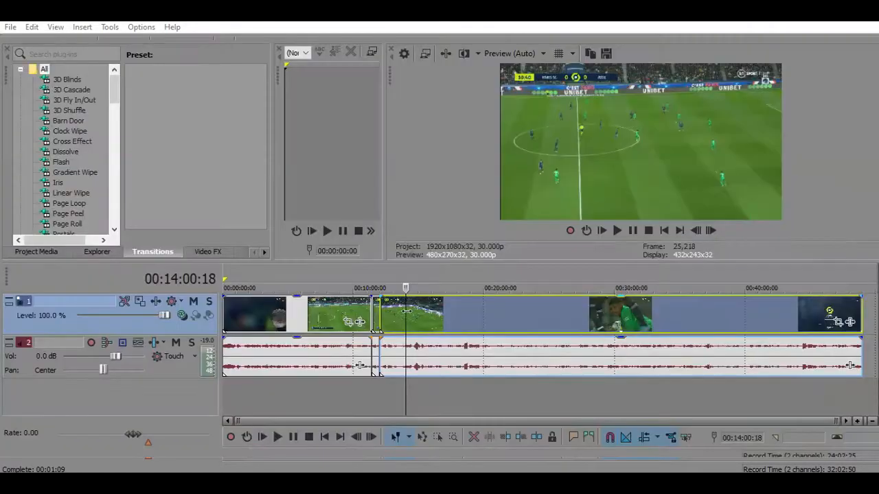
{"action": "left_click_drag", "start_coordinate": [405, 312], "coordinate": [560, 310]}
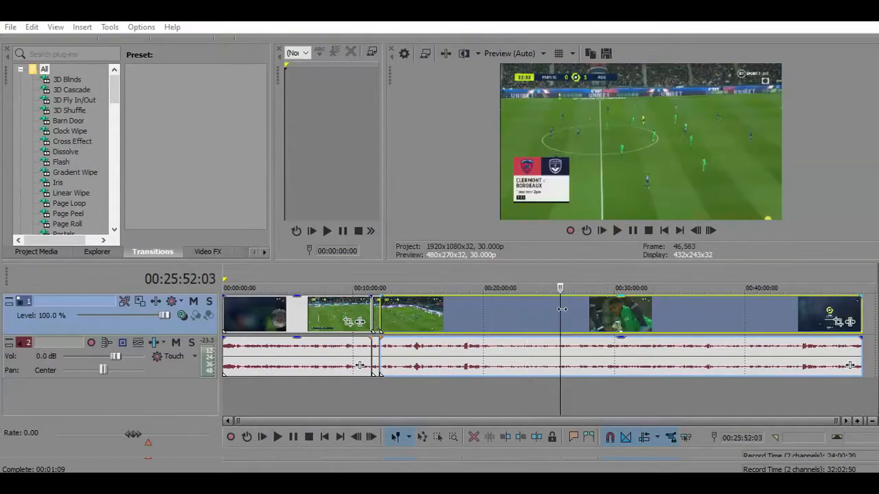
{"action": "key", "text": "s"}
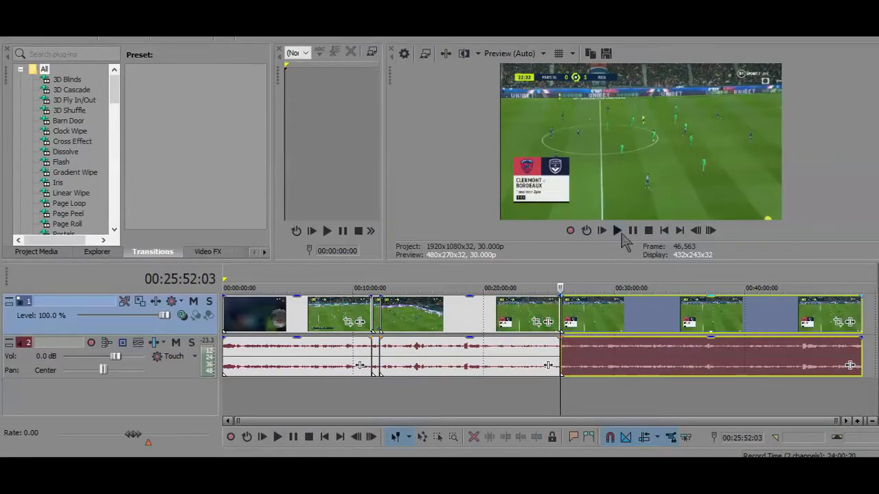
Play the footage after the last cut and look through it up to 00:38:09:06 for the player's actions.
{"action": "left_click", "coordinate": [618, 231]}
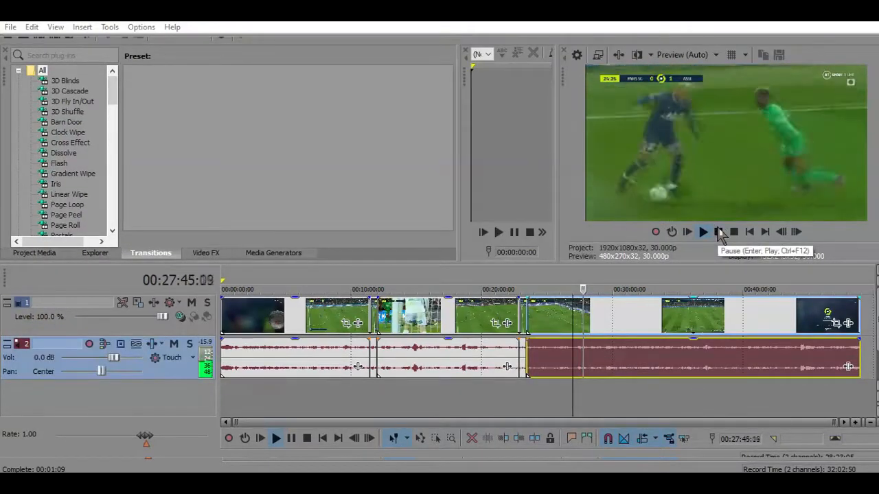
{"action": "left_click", "coordinate": [719, 232]}
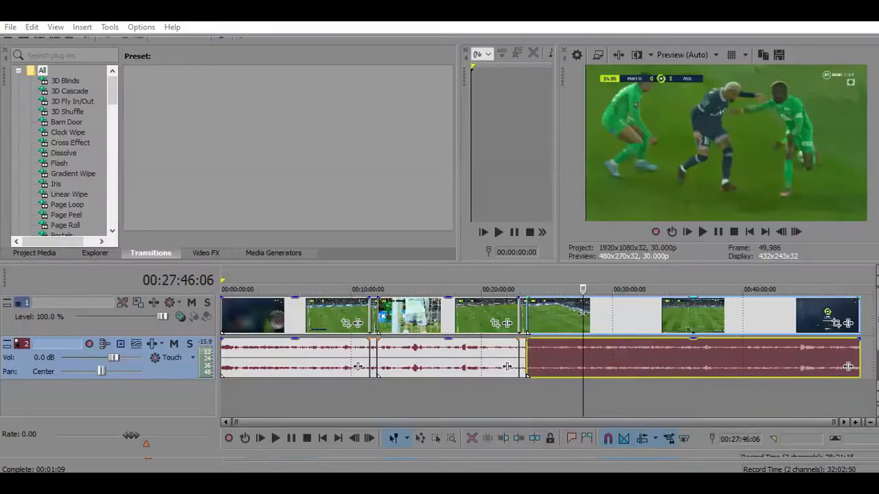
{"action": "left_click_drag", "start_coordinate": [582, 314], "coordinate": [708, 314]}
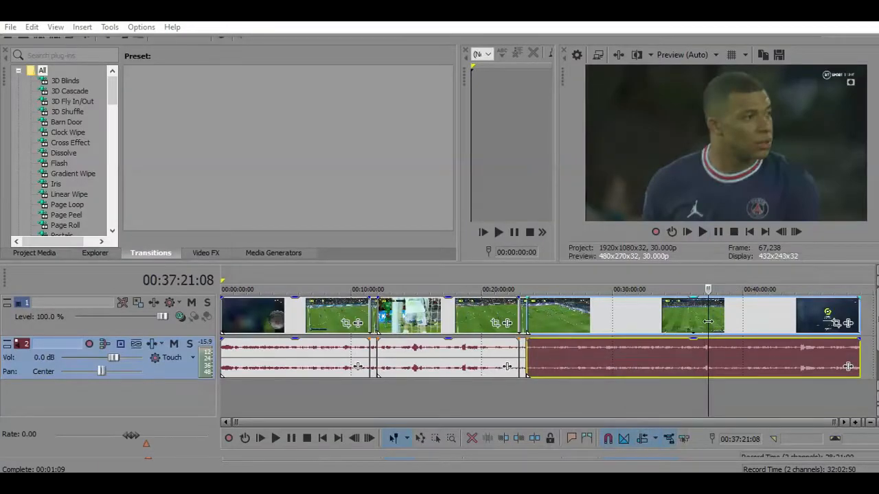
{"action": "left_click_drag", "start_coordinate": [708, 322], "coordinate": [719, 317]}
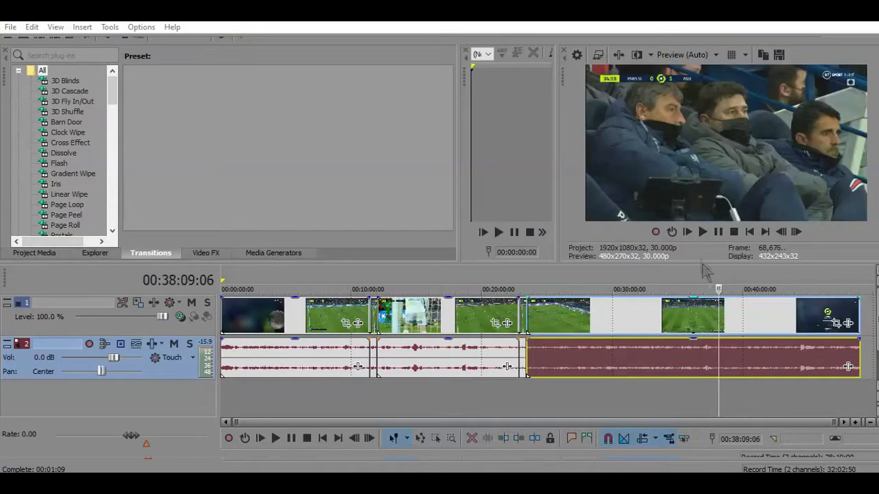
{"action": "key", "text": "space"}
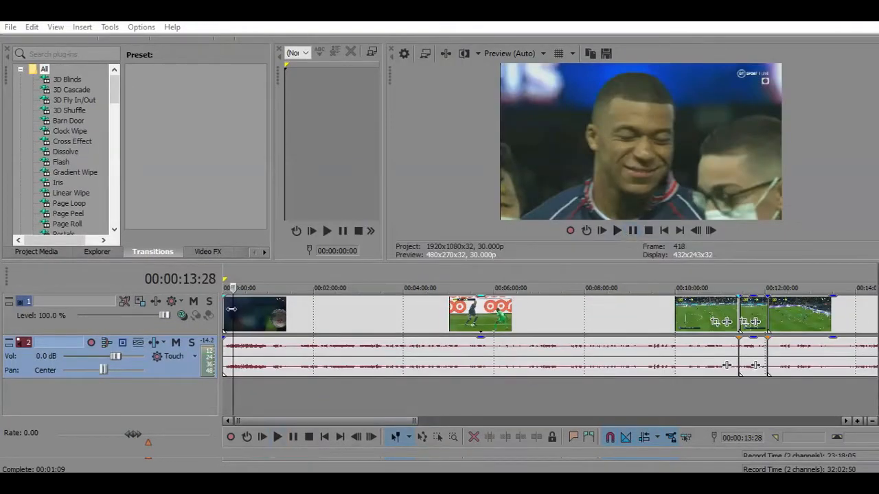
Play through the pre-match opening and split the footage at 00:00:11:07, 00:00:15:28 and 00:00:19:05 to isolate the introductory shots.
{"action": "left_click", "coordinate": [233, 315]}
{"action": "left_click", "coordinate": [233, 309]}
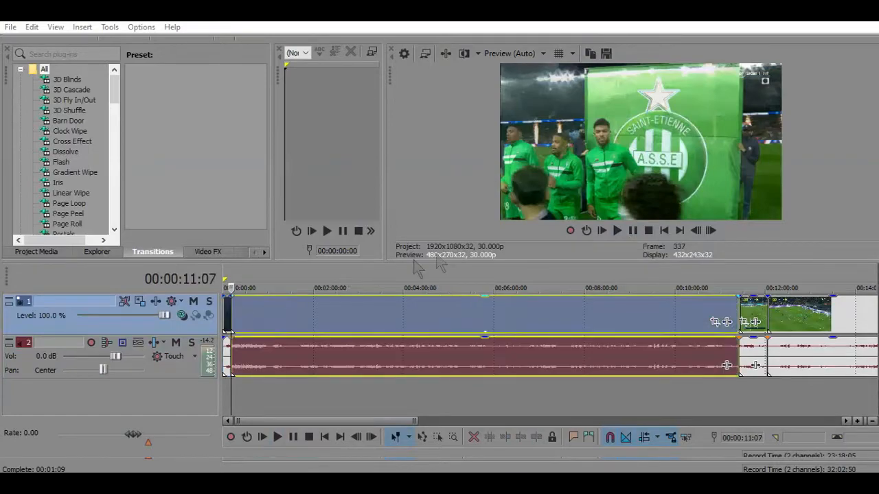
{"action": "left_click", "coordinate": [615, 232]}
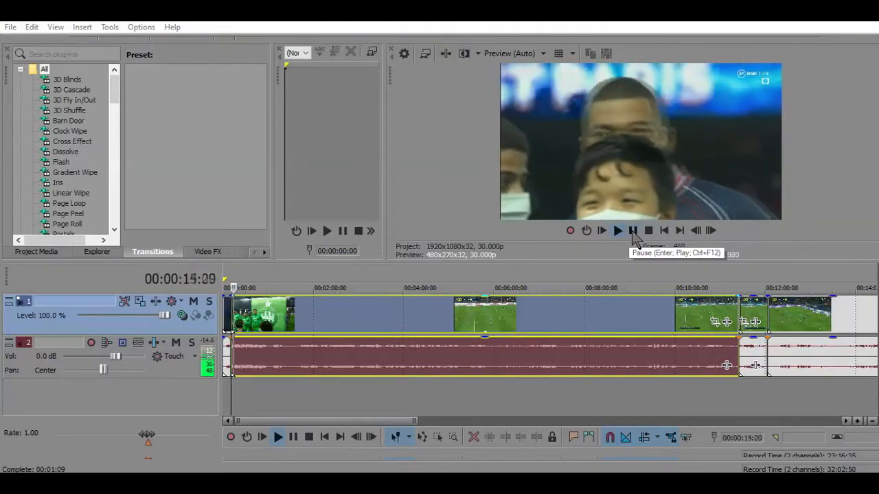
{"action": "left_click", "coordinate": [633, 231]}
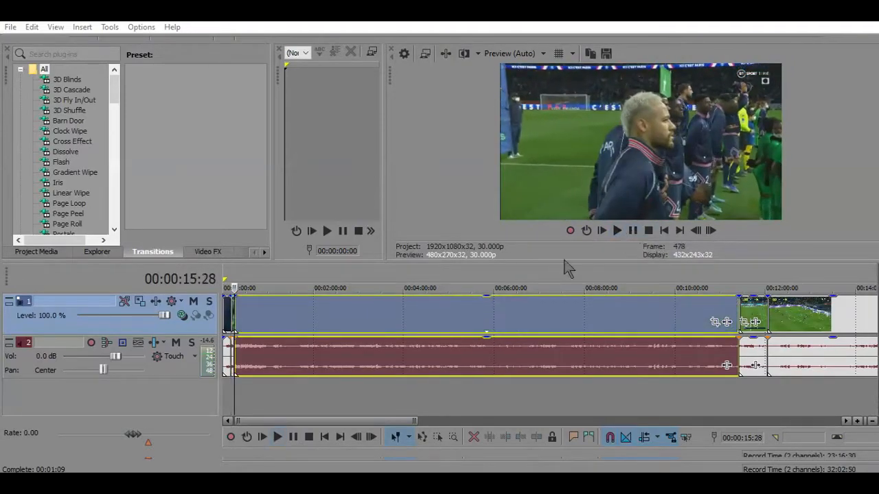
{"action": "left_click", "coordinate": [617, 232]}
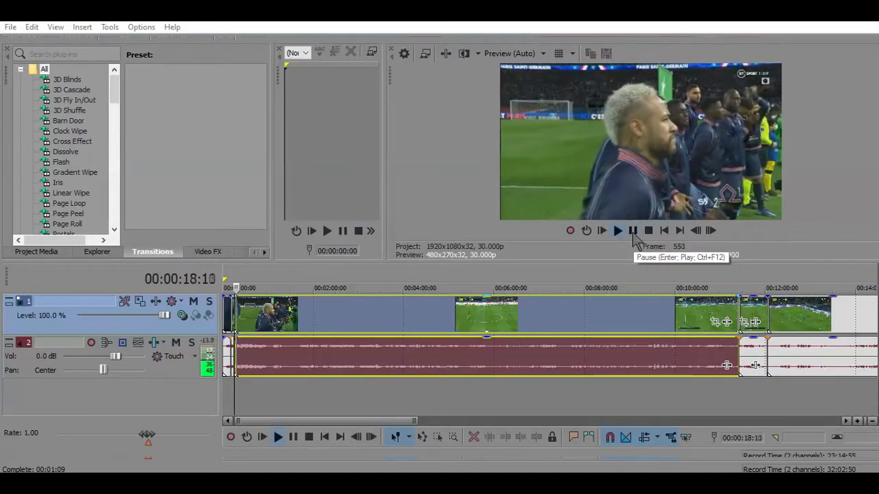
{"action": "left_click", "coordinate": [633, 231]}
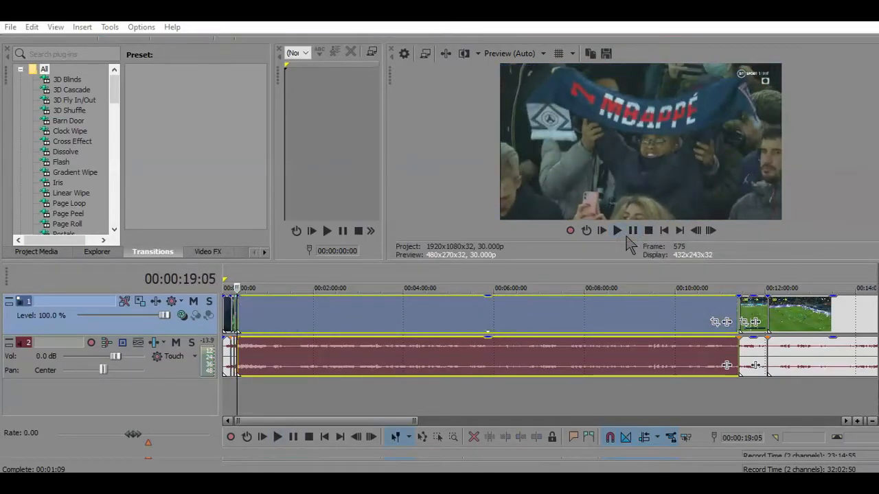
{"action": "left_click", "coordinate": [617, 232]}
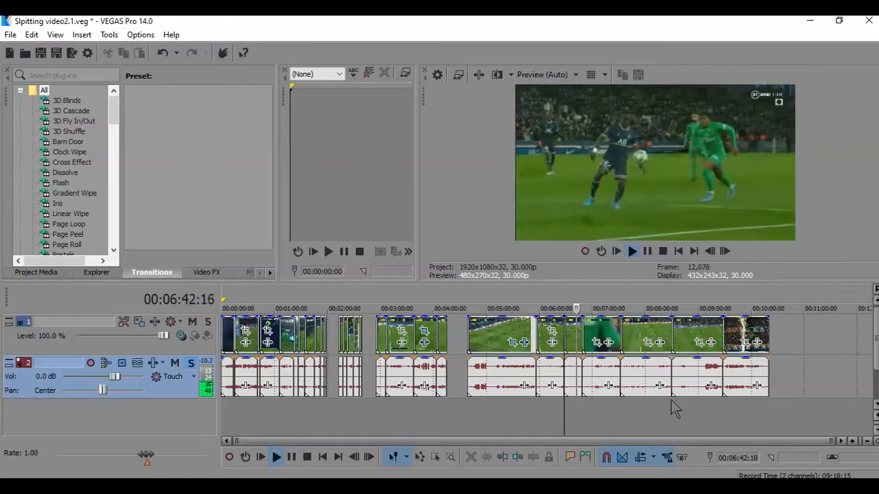
Play the already cut clips from the last three cuts, and look through the uncut footage from 00:13:13:04 and past 00:40:36:00 for the player's actions.
{"action": "left_click", "coordinate": [620, 399]}
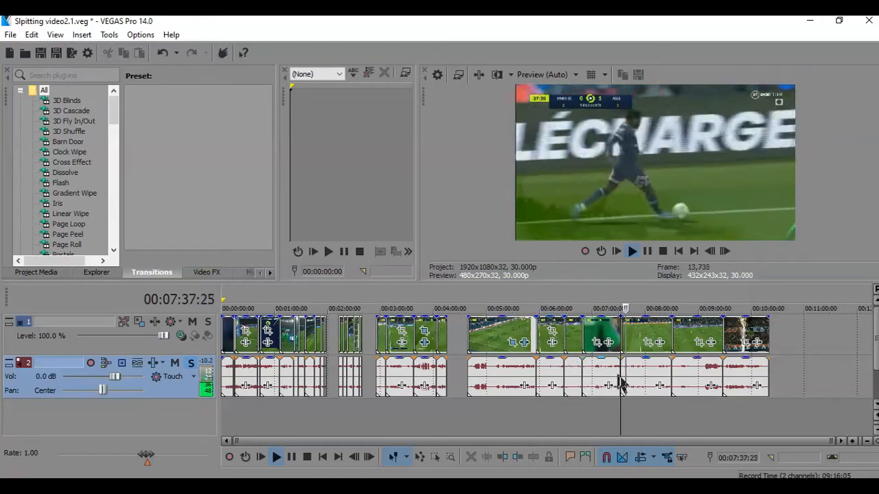
{"action": "left_click", "coordinate": [671, 403]}
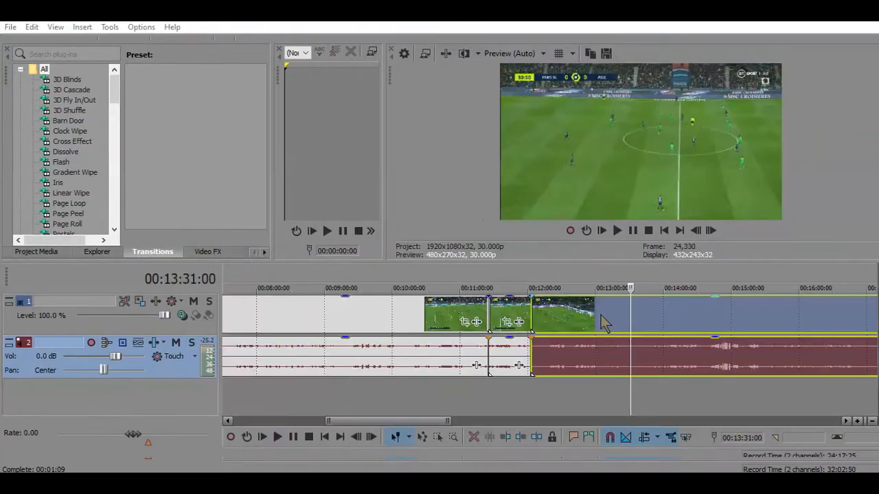
{"action": "left_click", "coordinate": [611, 320]}
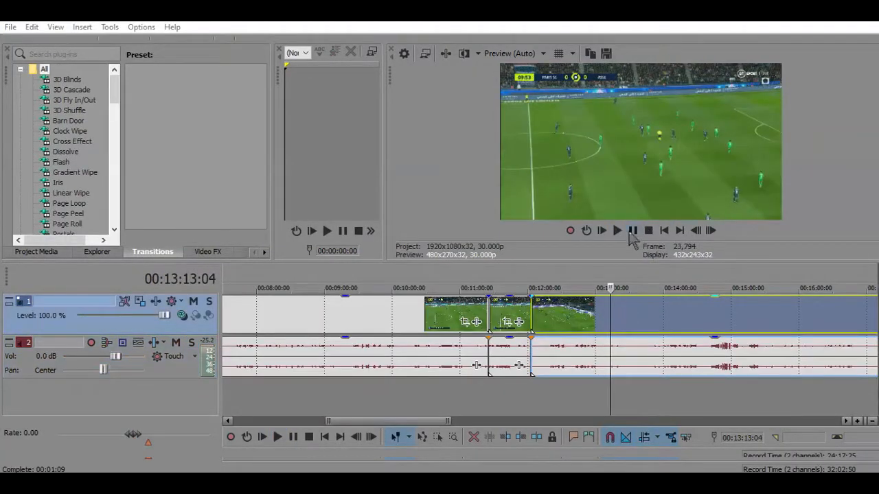
{"action": "left_click", "coordinate": [618, 230]}
{"action": "scroll", "coordinate": [595, 274], "scroll_direction": "down", "scroll_amount": 5}
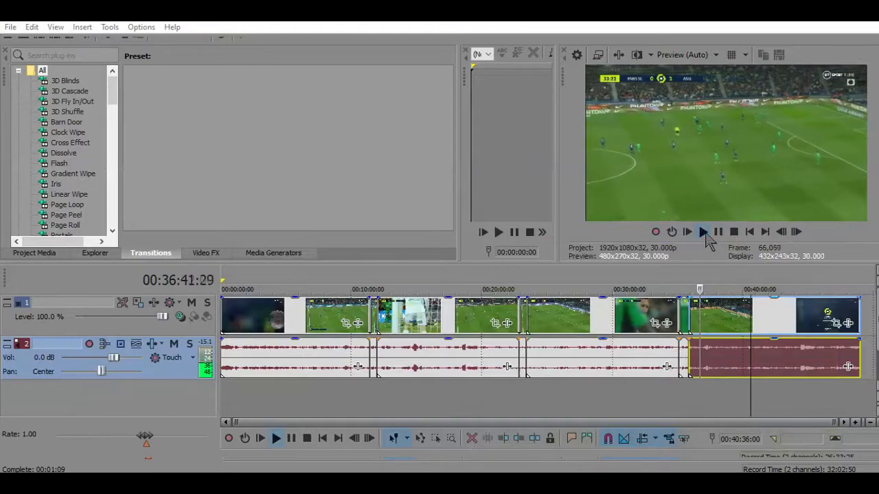
{"action": "key", "text": "space"}
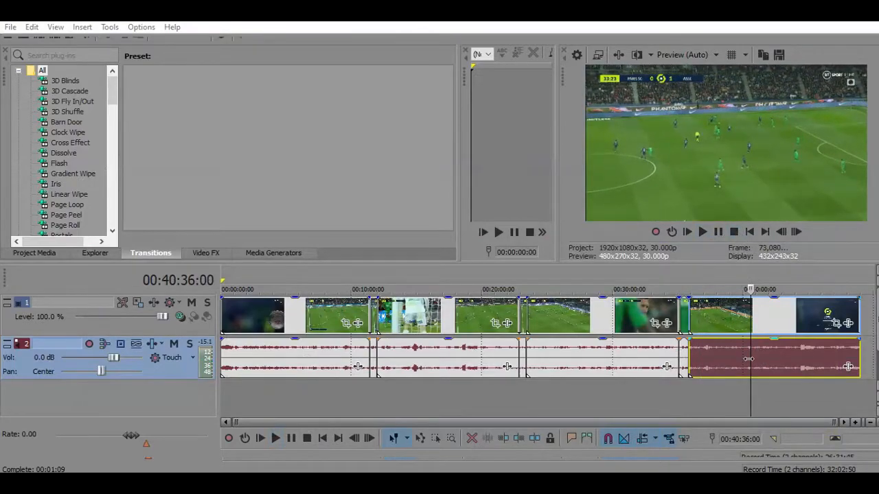
{"action": "left_click_drag", "start_coordinate": [749, 358], "coordinate": [804, 357]}
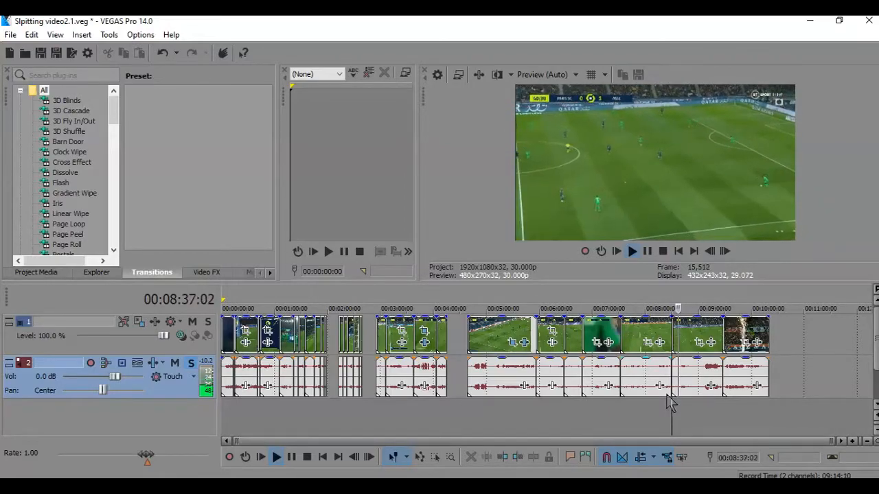
{"action": "left_click", "coordinate": [723, 408]}
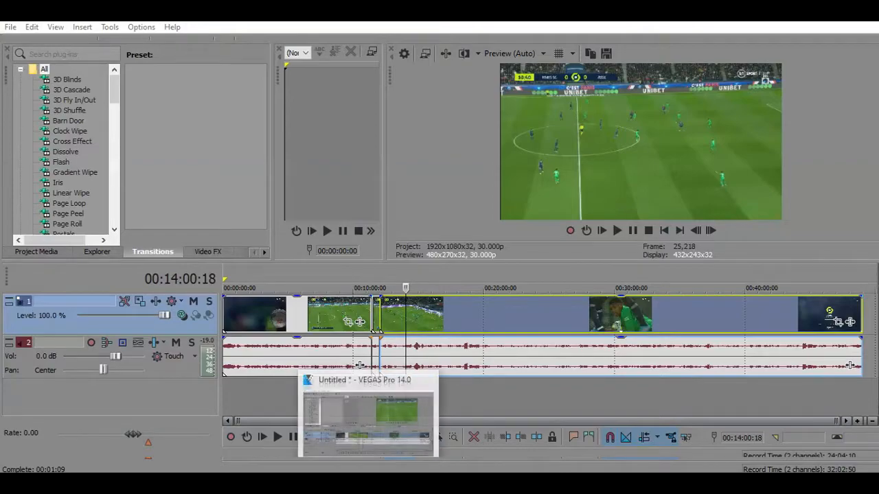
Switch to Wyscout in the browser and set the playlist's video player to Analyst mode.
{"action": "mouse_move", "coordinate": [624, 484]}
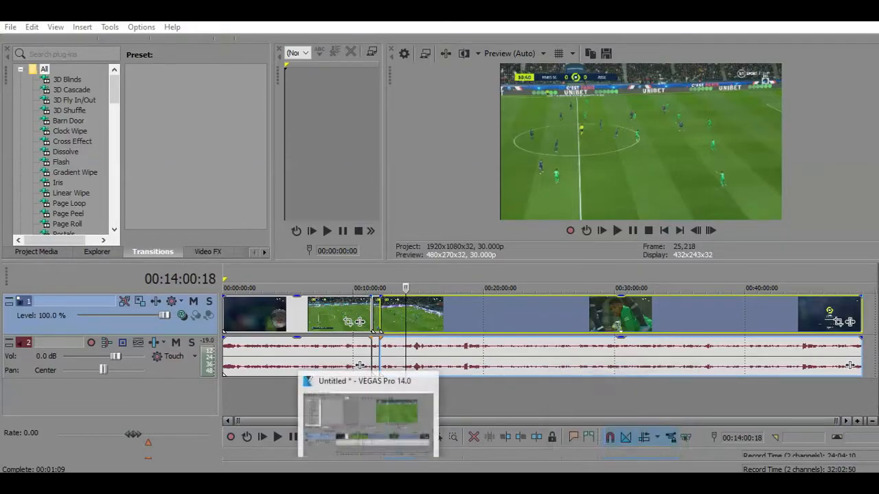
{"action": "left_click", "coordinate": [611, 426]}
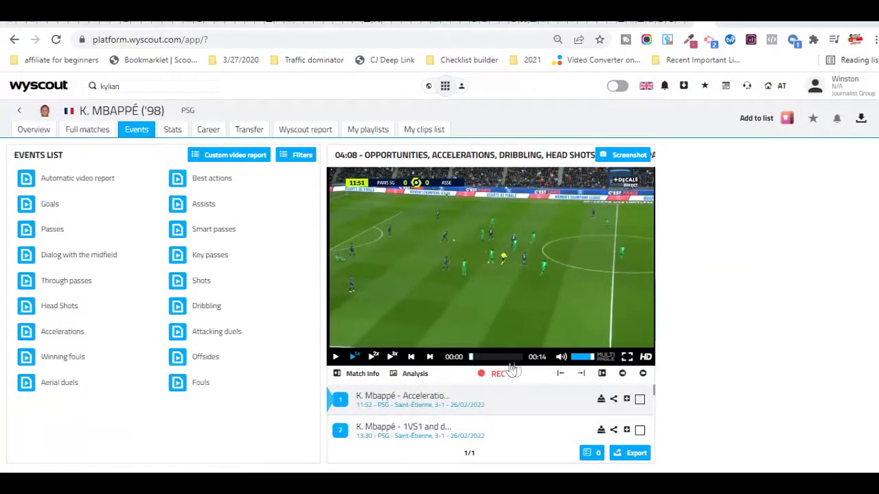
{"action": "mouse_move", "coordinate": [623, 362]}
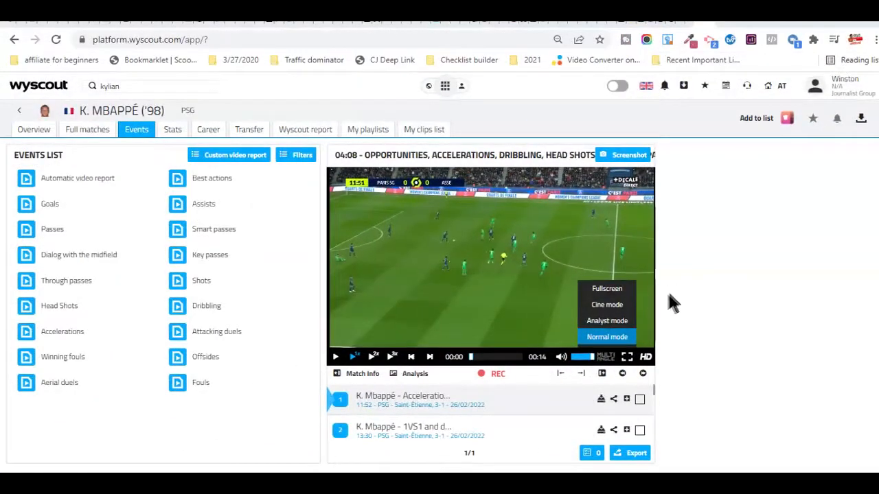
{"action": "left_click", "coordinate": [608, 321]}
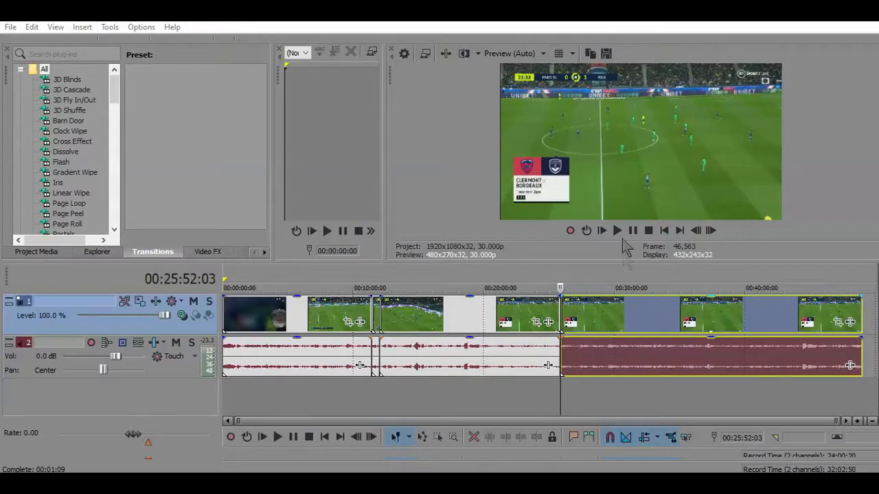
Play the match footage in VEGAS Pro from the cut at 00:25:52:03 to find the player's next action.
{"action": "left_click", "coordinate": [617, 230]}
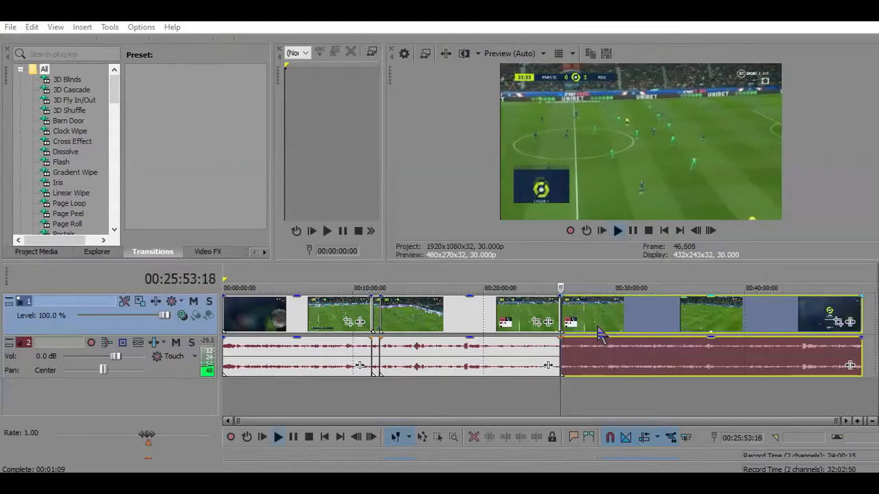